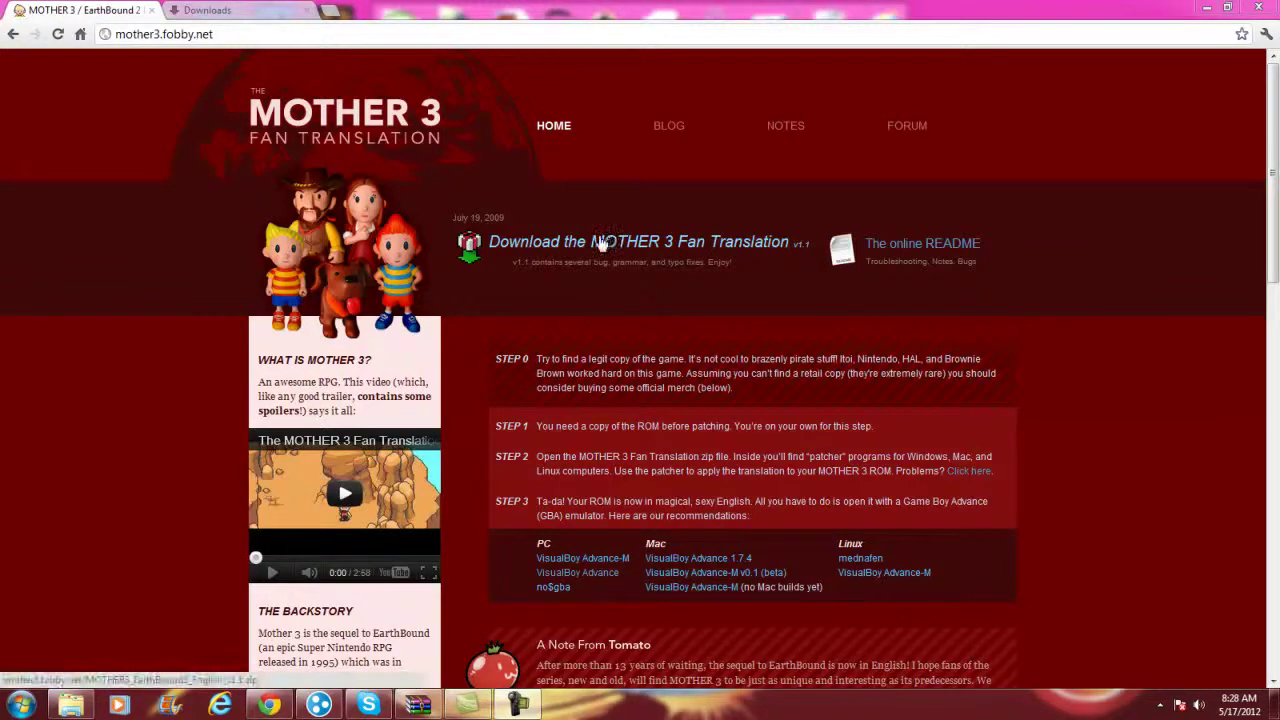
# Check Chrome's downloads list, then restore the Downloads folder listing the Mother 3 zips.
pyautogui.click(232, 9)
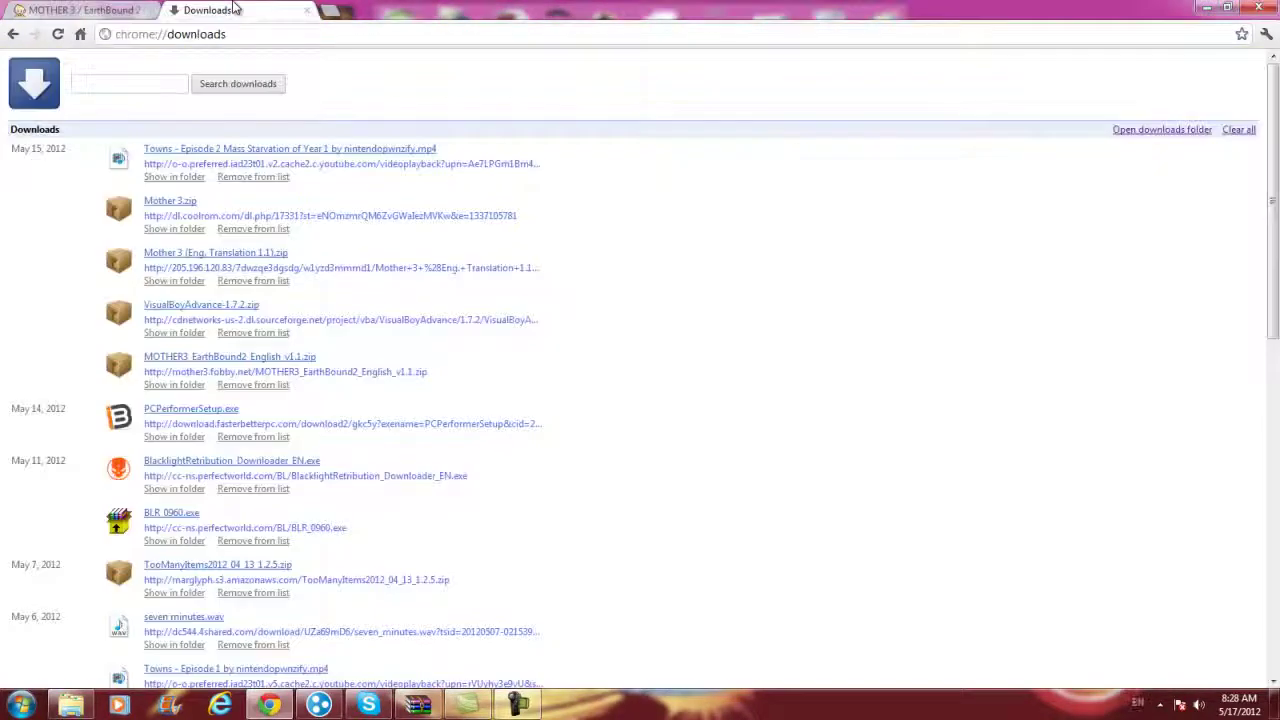
pyautogui.hotkey('ctrl', 'shift', 'Tab')
pyautogui.click(70, 705)
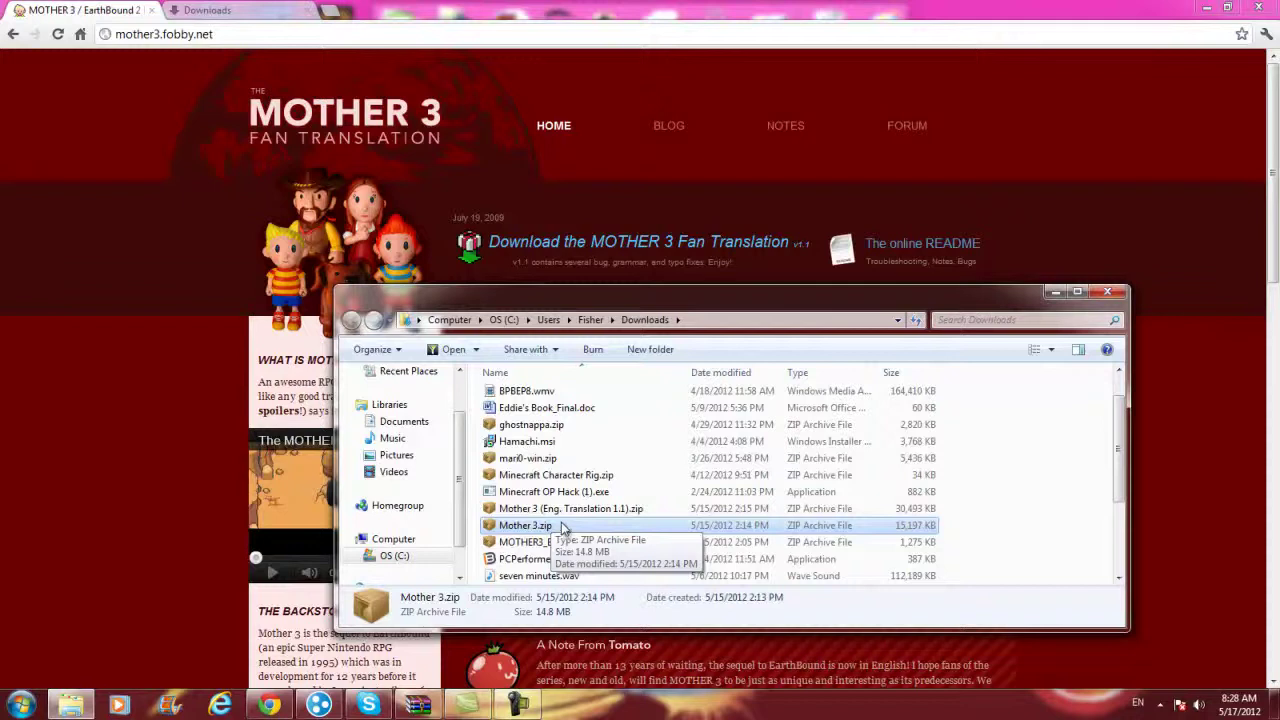
# Open Mother 3 (Eng. Translation 1.1).zip in WinRAR and dismiss the license reminder.
pyautogui.click(572, 512)
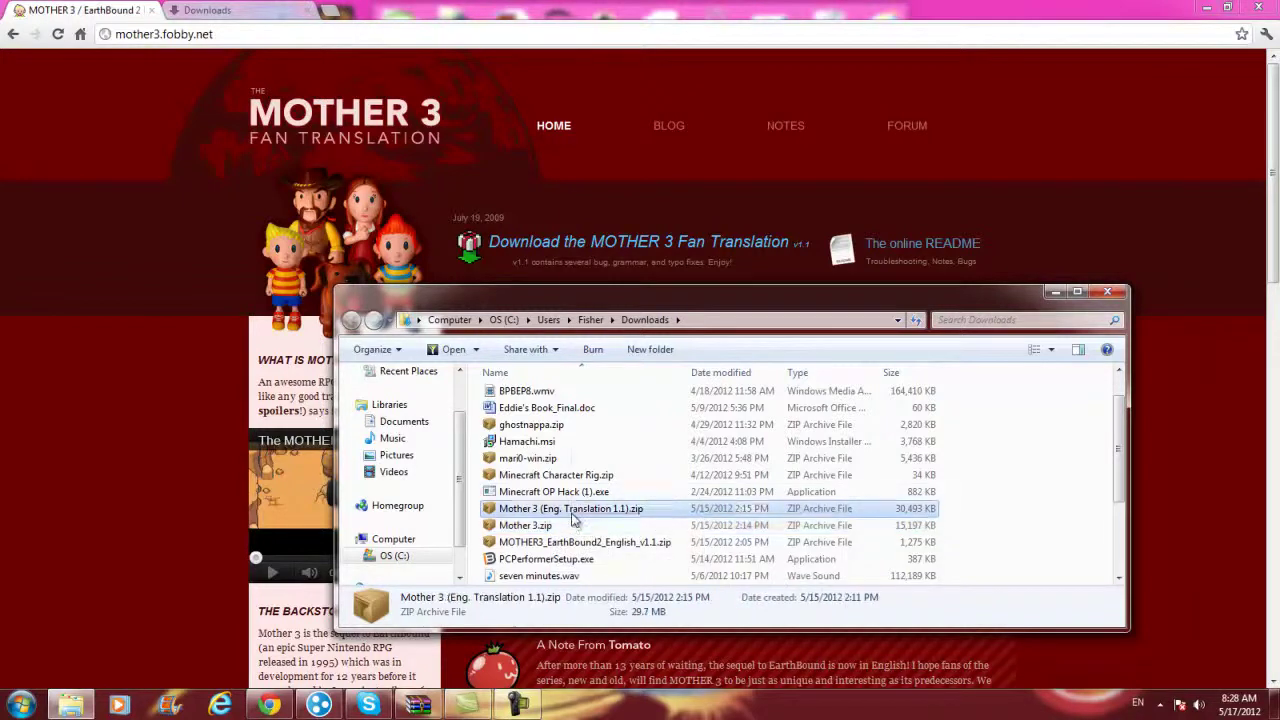
pyautogui.rightClick(573, 517)
pyautogui.moveTo(677, 254)
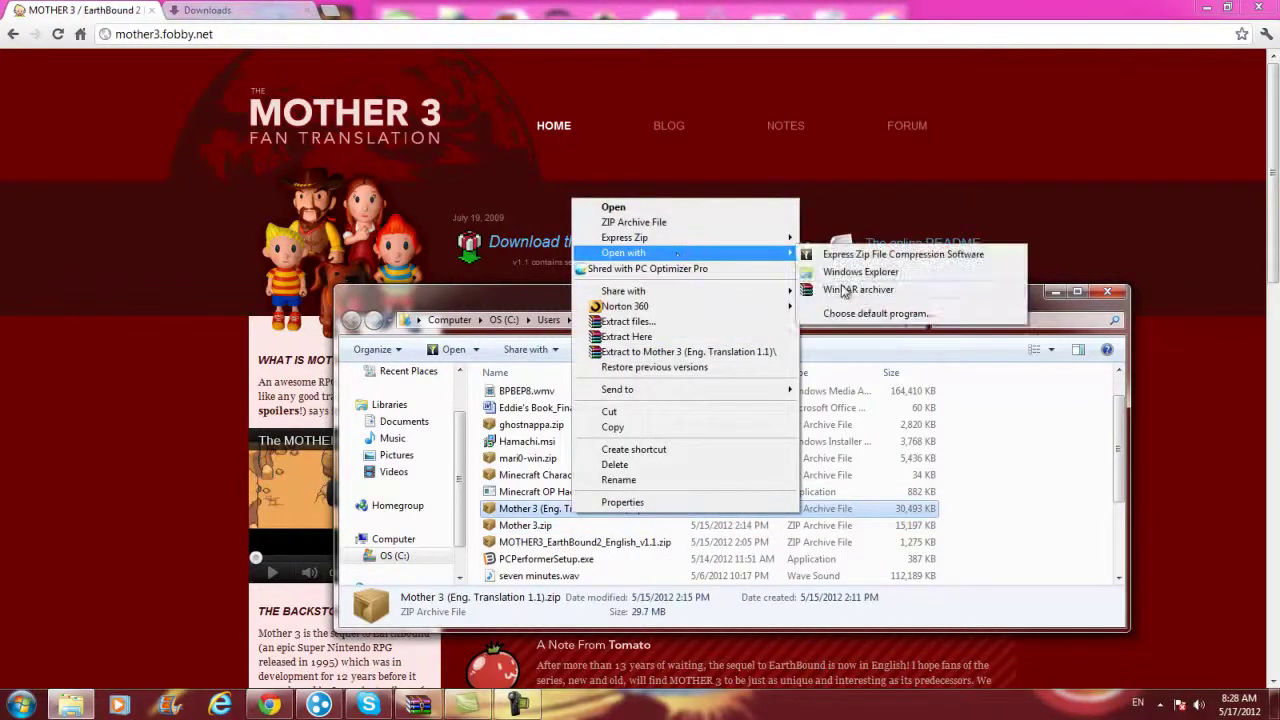
pyautogui.click(843, 290)
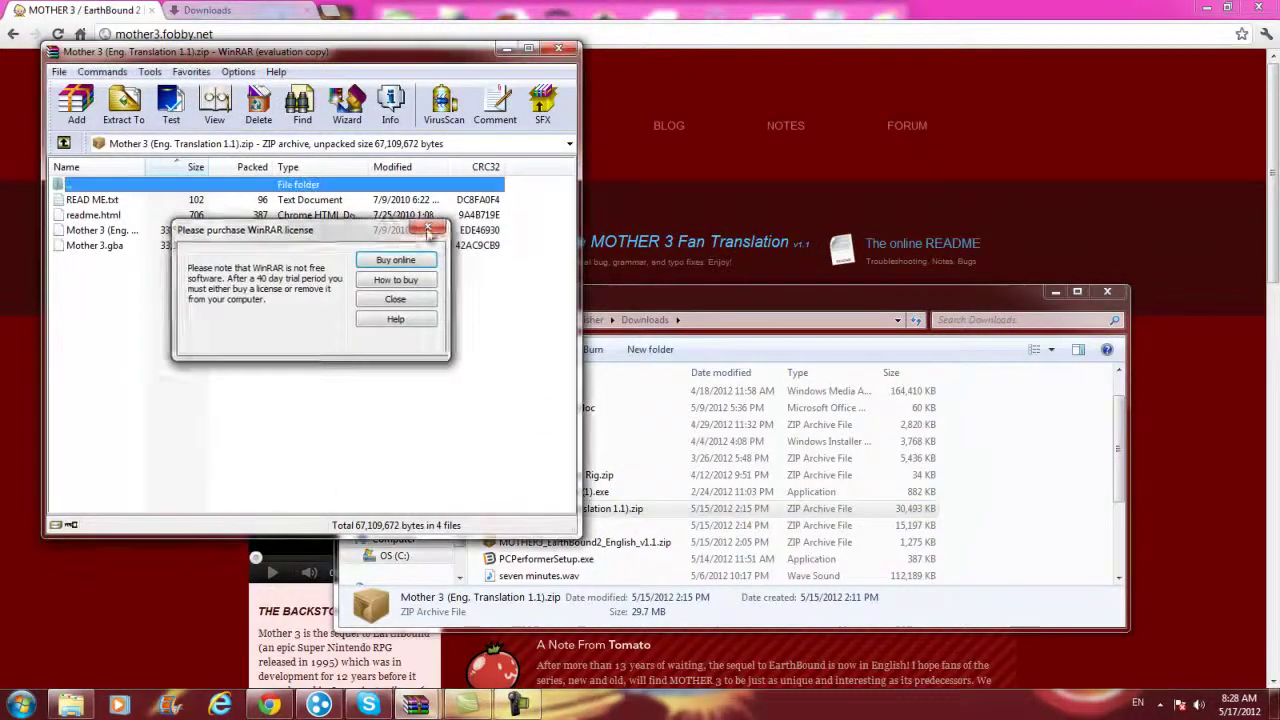
pyautogui.click(429, 232)
pyautogui.moveTo(712, 290); pyautogui.dragTo(907, 298)
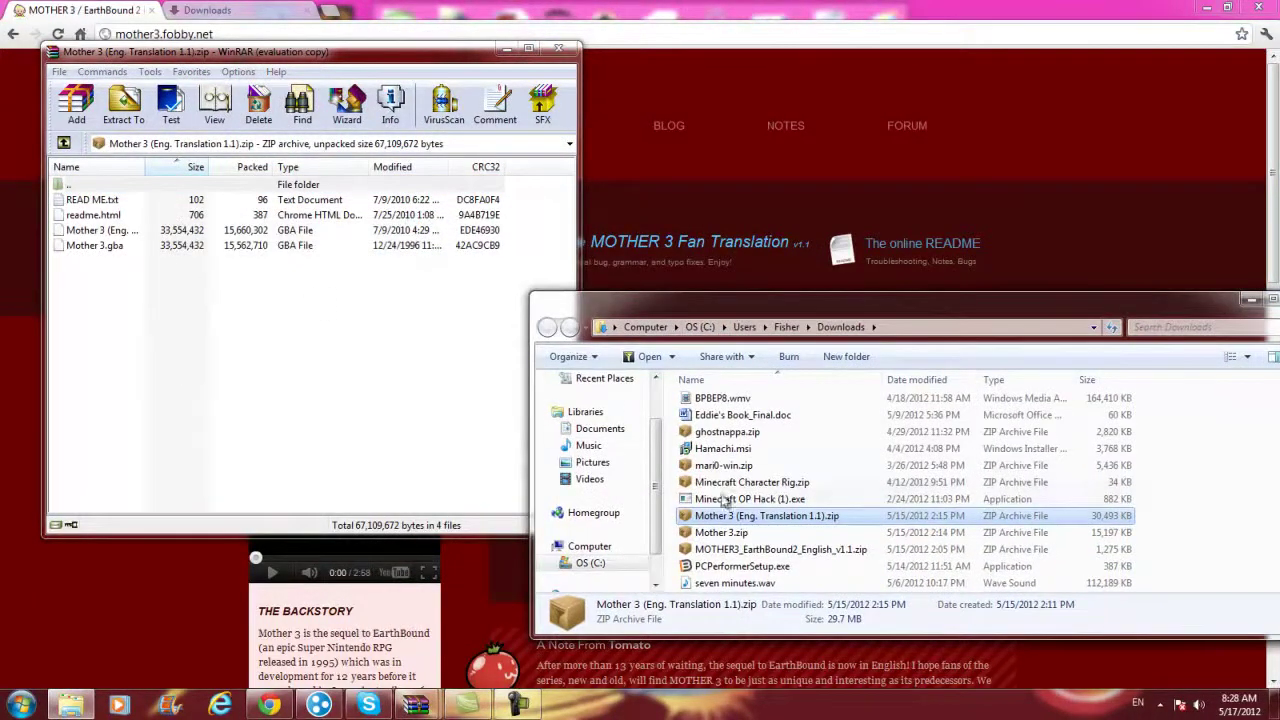
# Close the shredder tool opened by mistake and bring back Mother 3.zip's context menu.
pyautogui.rightClick(720, 532)
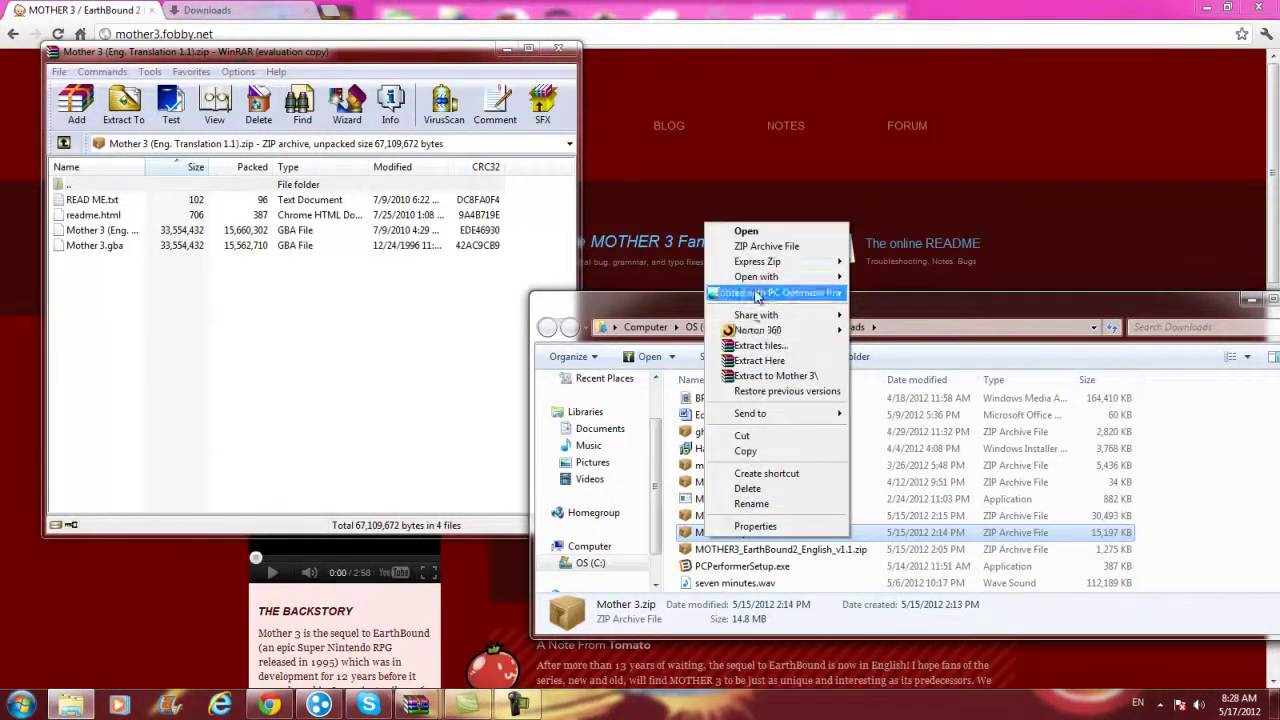
pyautogui.click(757, 293)
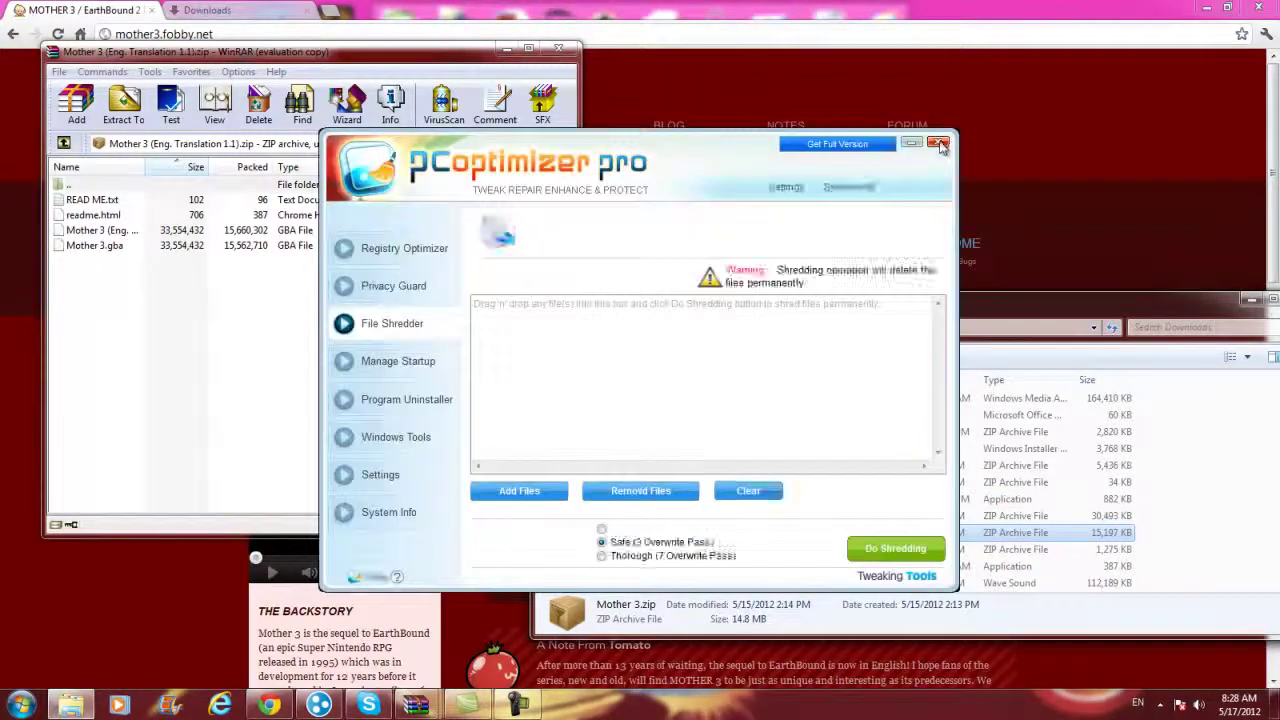
pyautogui.click(940, 146)
pyautogui.rightClick(698, 531)
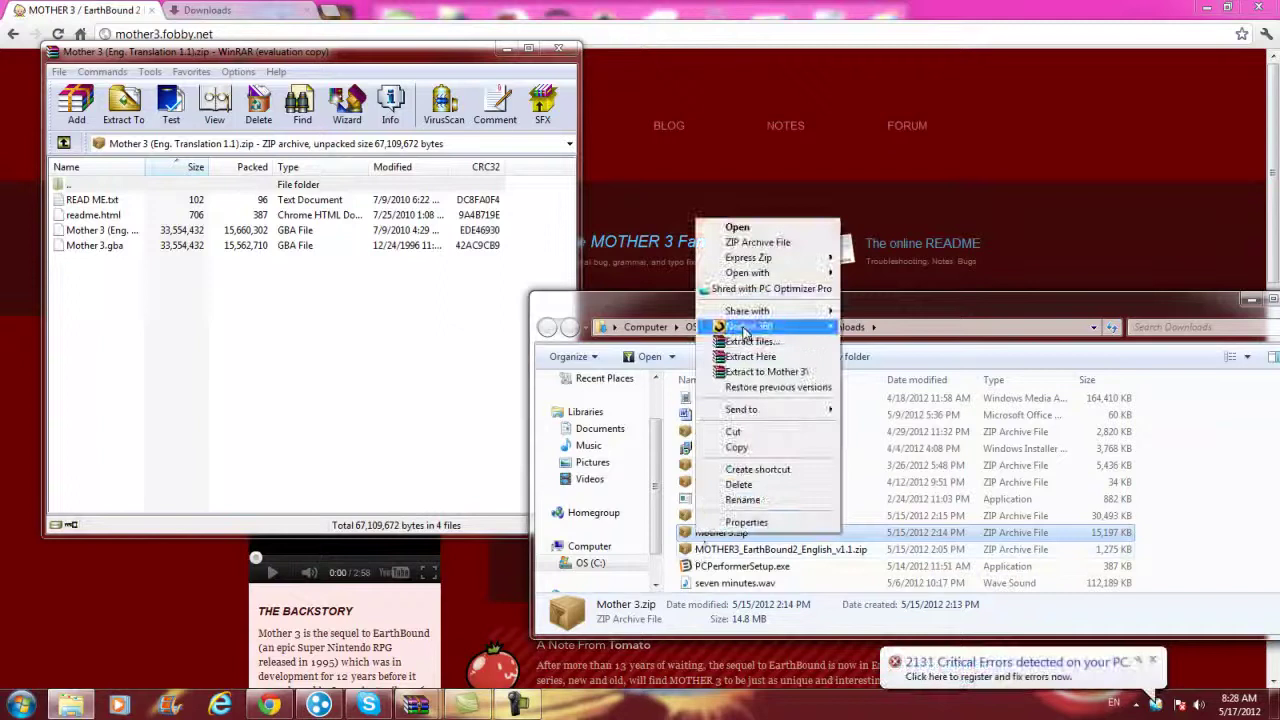
# Open Mother 3.zip in WinRAR beside the translation archive and inspect its files.
pyautogui.moveTo(757, 272)
pyautogui.click(898, 317)
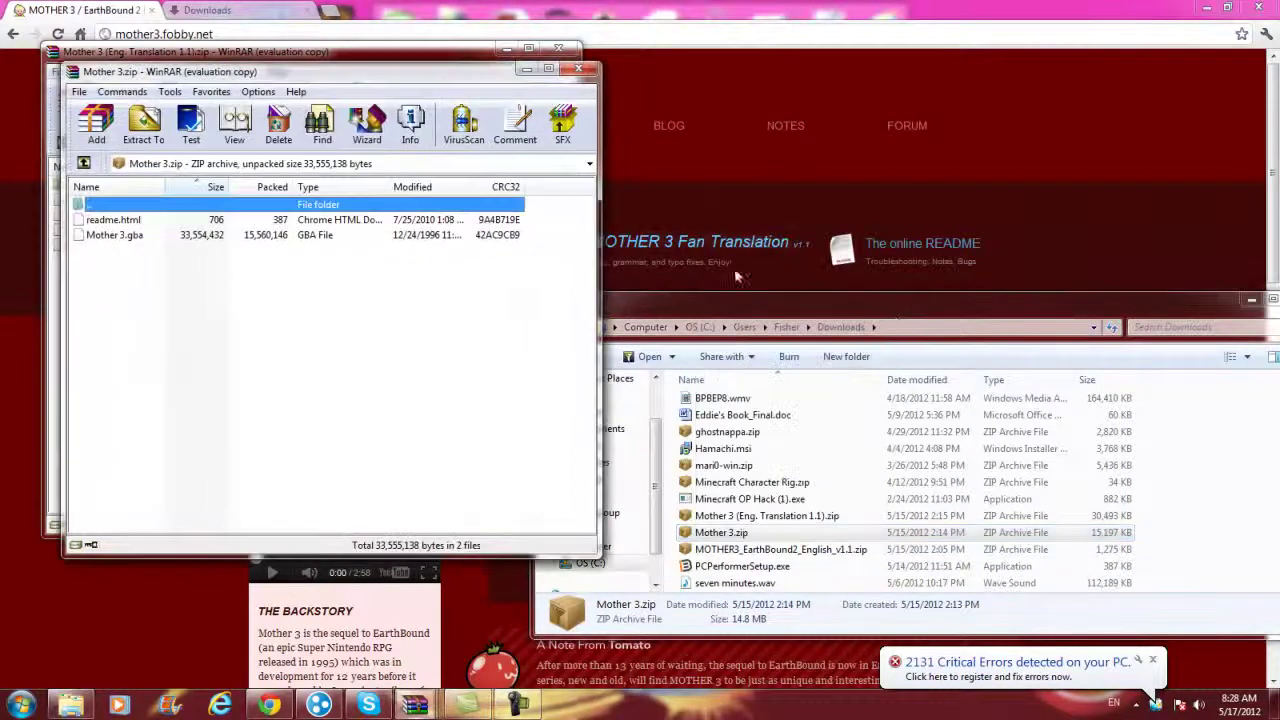
pyautogui.moveTo(450, 71); pyautogui.dragTo(1002, 64)
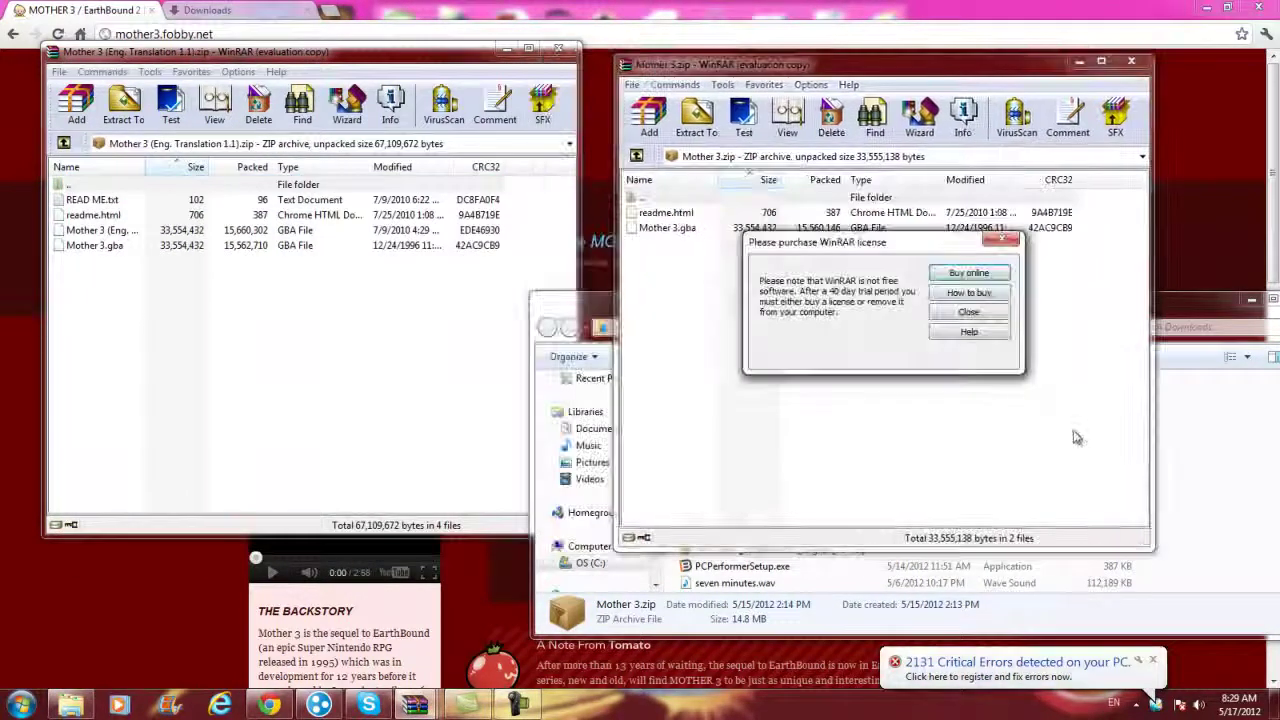
pyautogui.click(1001, 240)
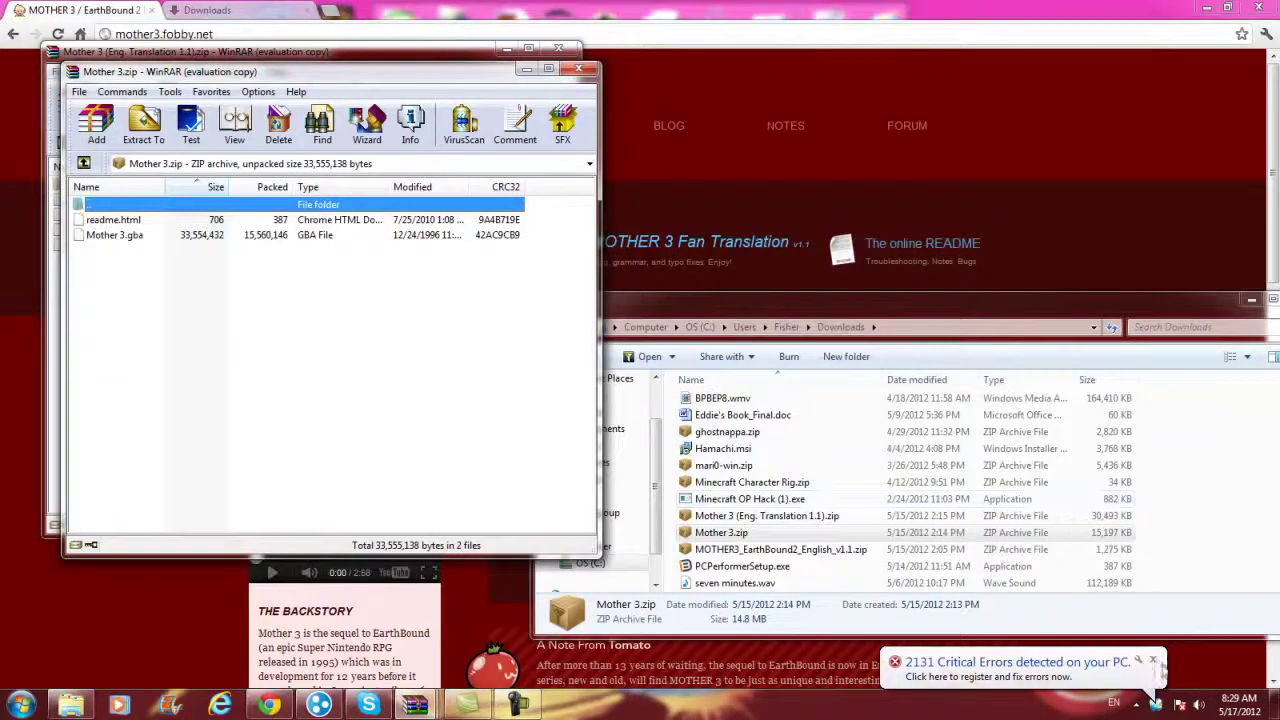
pyautogui.moveTo(312, 81)
pyautogui.mouseDown()
pyautogui.moveTo(1064, 120)
pyautogui.moveTo(849, 43)
pyautogui.moveTo(851, 57)
pyautogui.mouseUp()
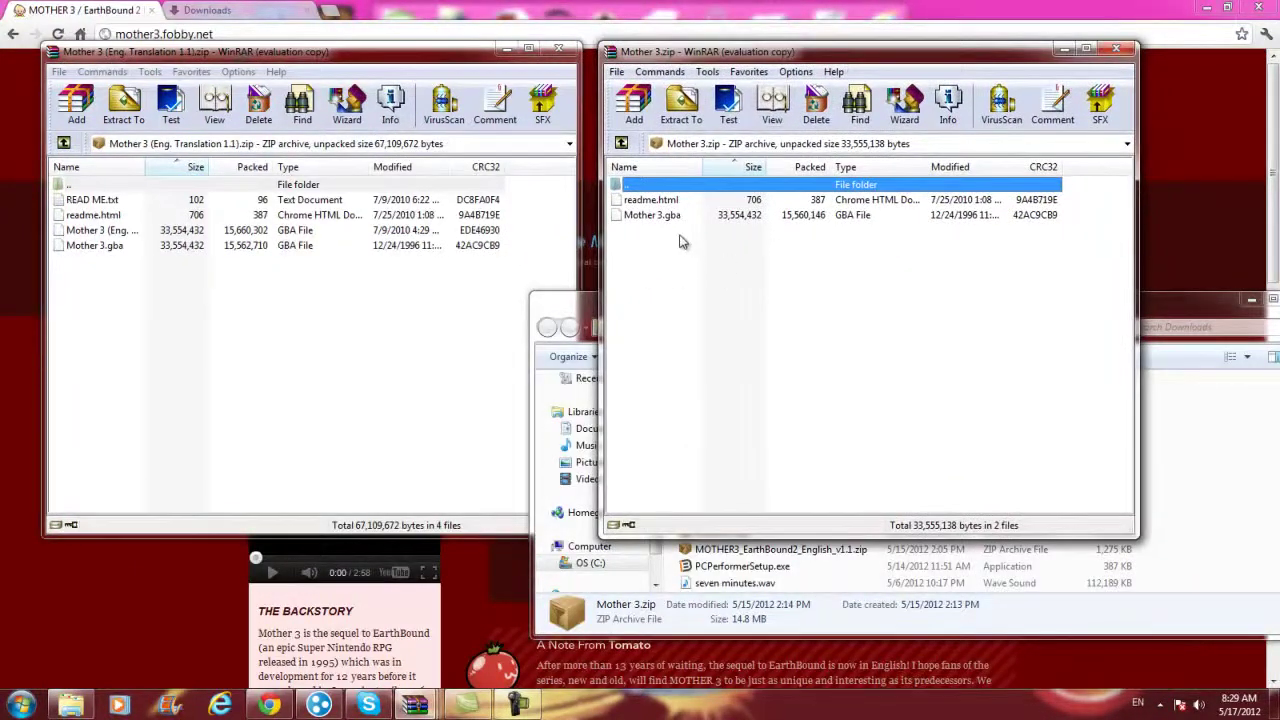
pyautogui.click(738, 300)
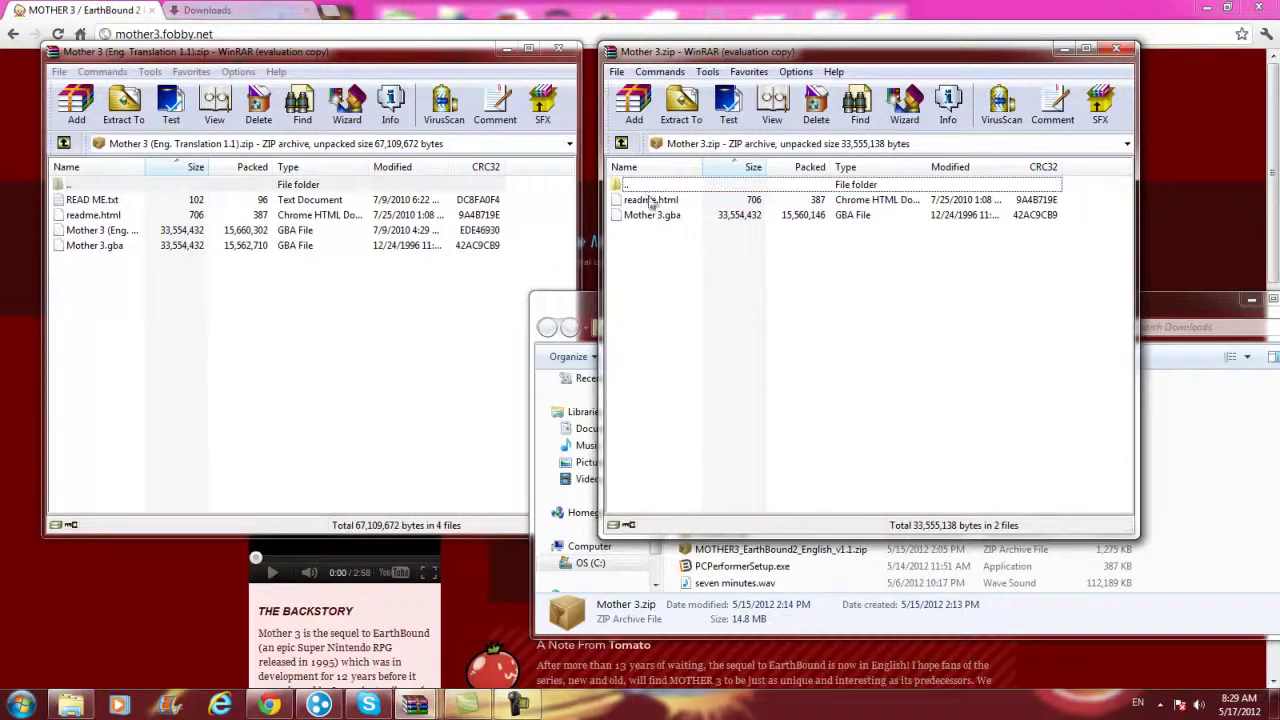
pyautogui.moveTo(712, 252)
pyautogui.mouseDown()
pyautogui.moveTo(708, 222)
pyautogui.moveTo(698, 293)
pyautogui.moveTo(692, 244)
pyautogui.mouseUp()
# Close both WinRAR windows and run VisualBoyAdvance.exe from Documents > visualboy advance.
pyautogui.click(1124, 50)
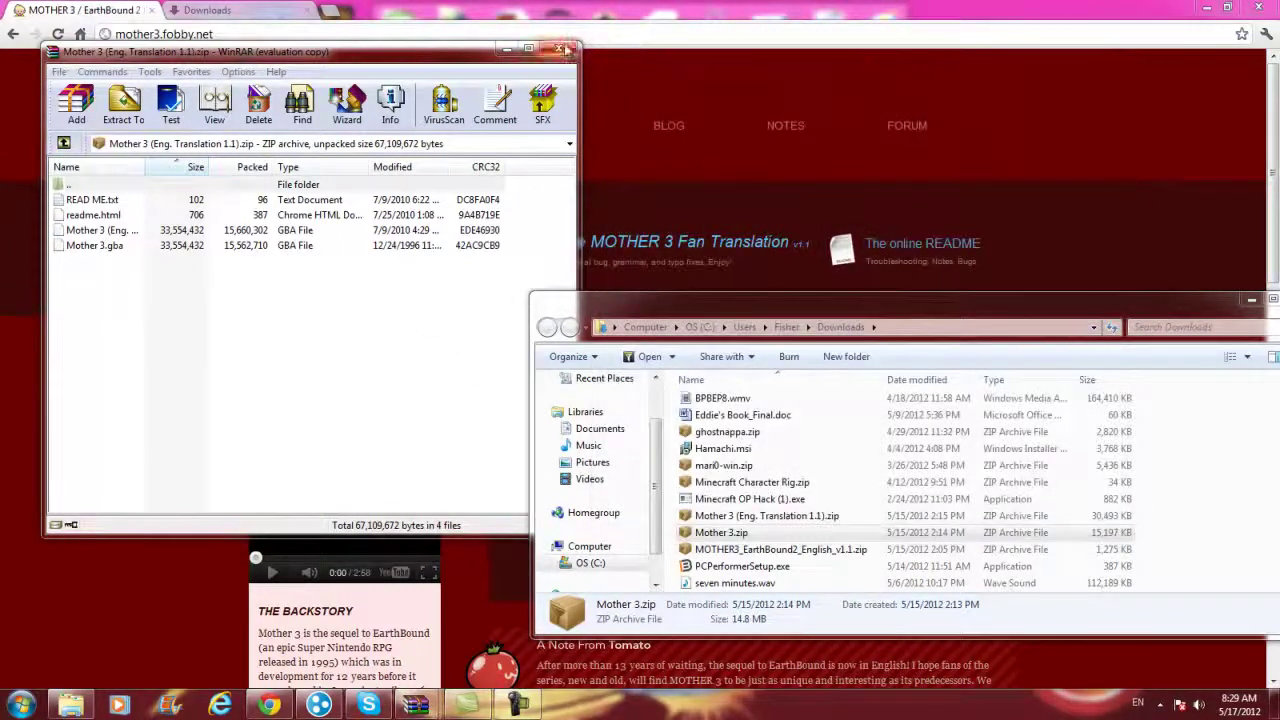
pyautogui.click(558, 48)
pyautogui.click(600, 428)
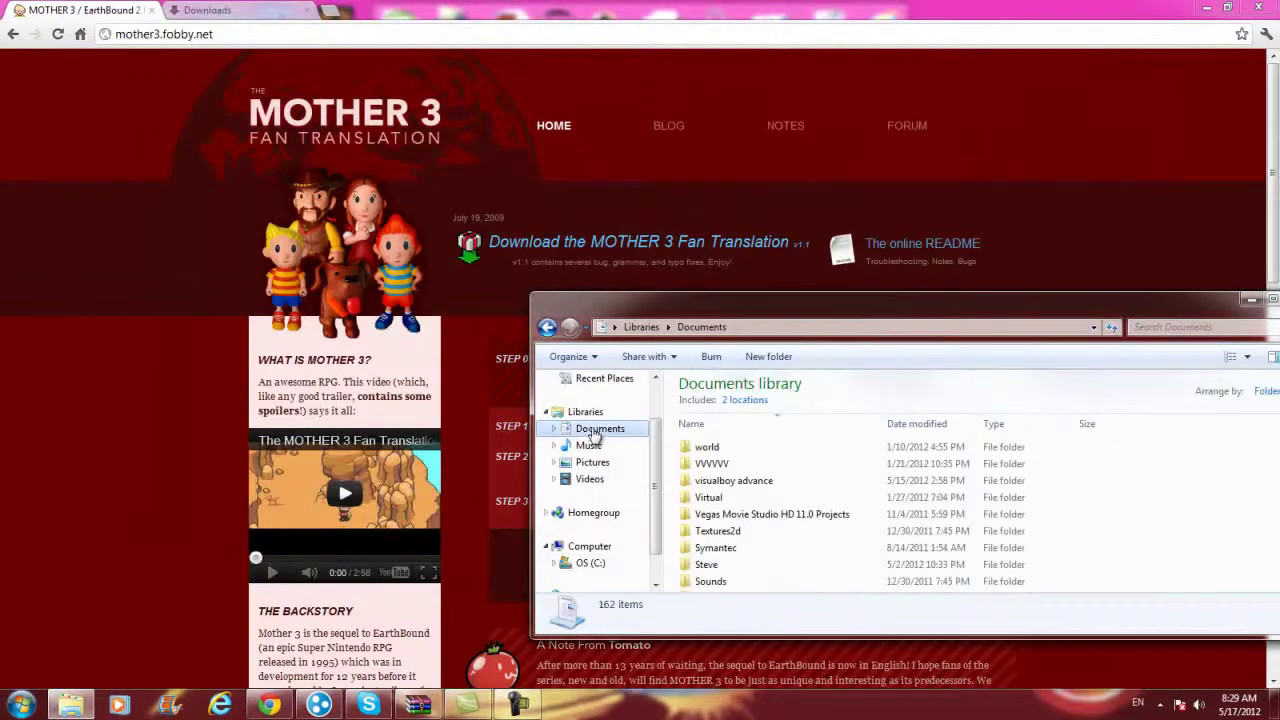
pyautogui.click(760, 481)
pyautogui.doubleClick(760, 481)
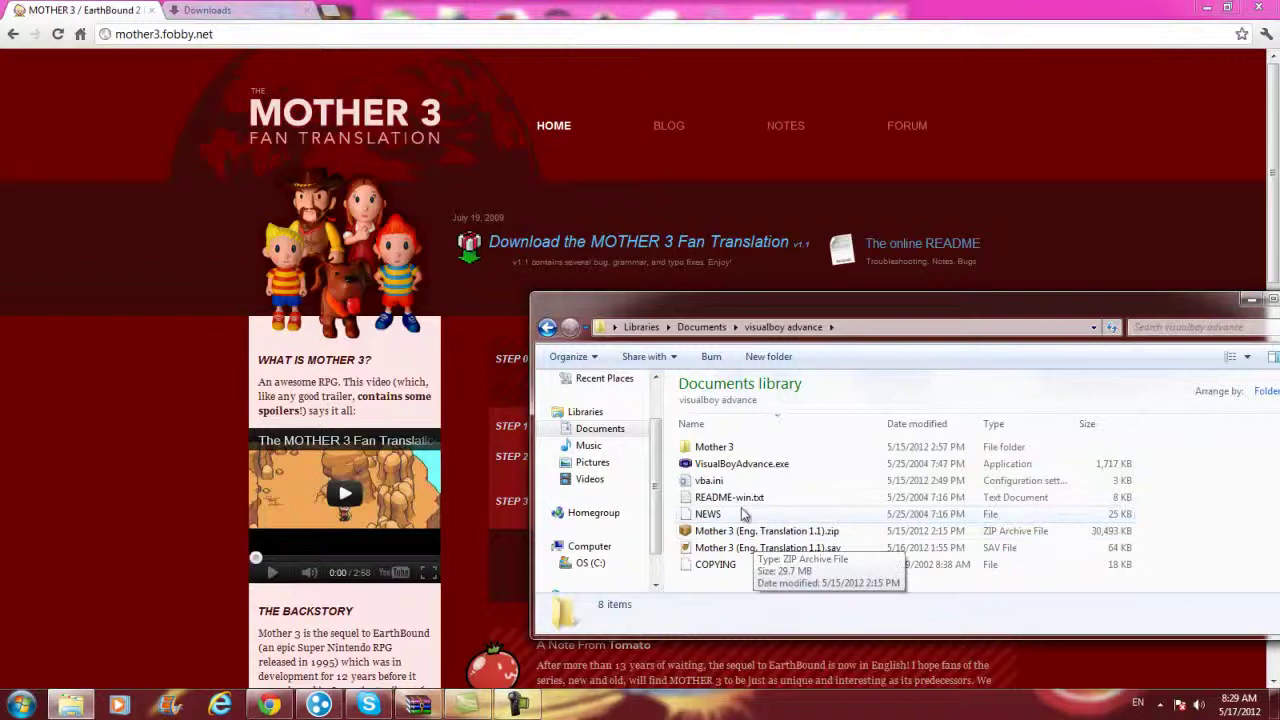
pyautogui.doubleClick(769, 465)
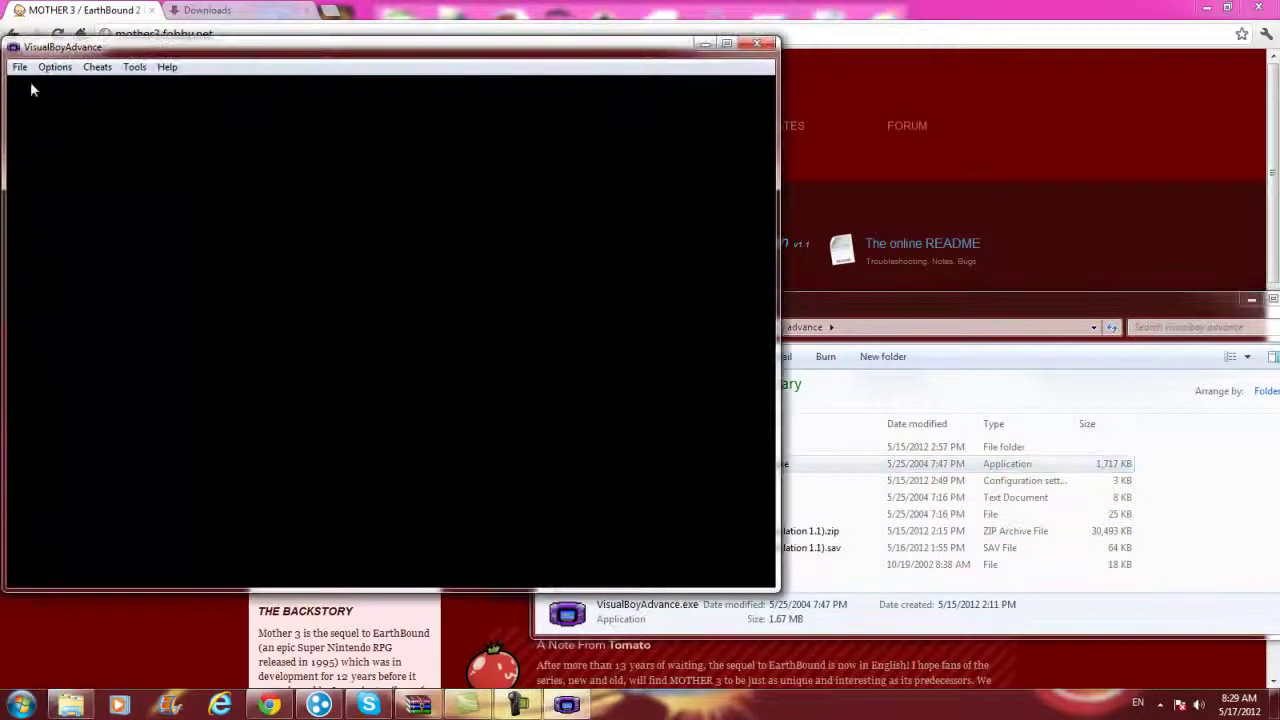
# Load Mother 3 (Eng. Translation 1.1).zip as the ROM through File > Open...
pyautogui.click(24, 70)
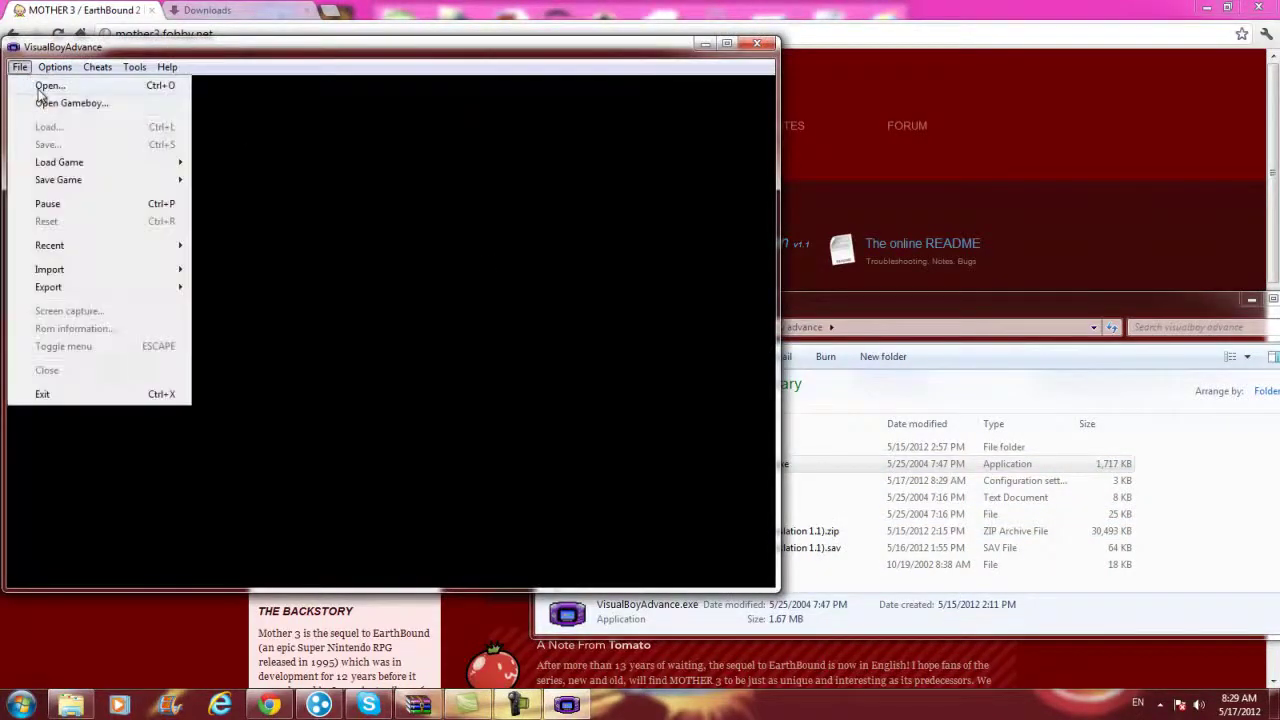
pyautogui.click(40, 88)
pyautogui.click(303, 243)
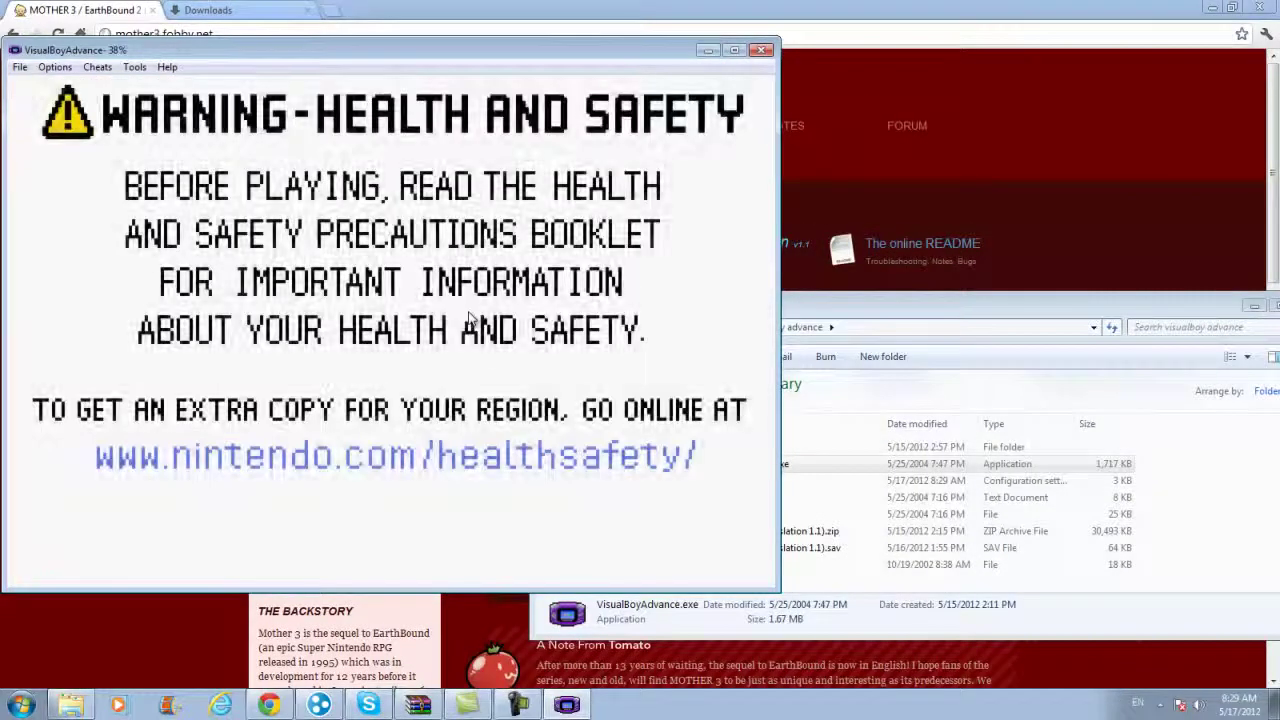
pyautogui.click(518, 706)
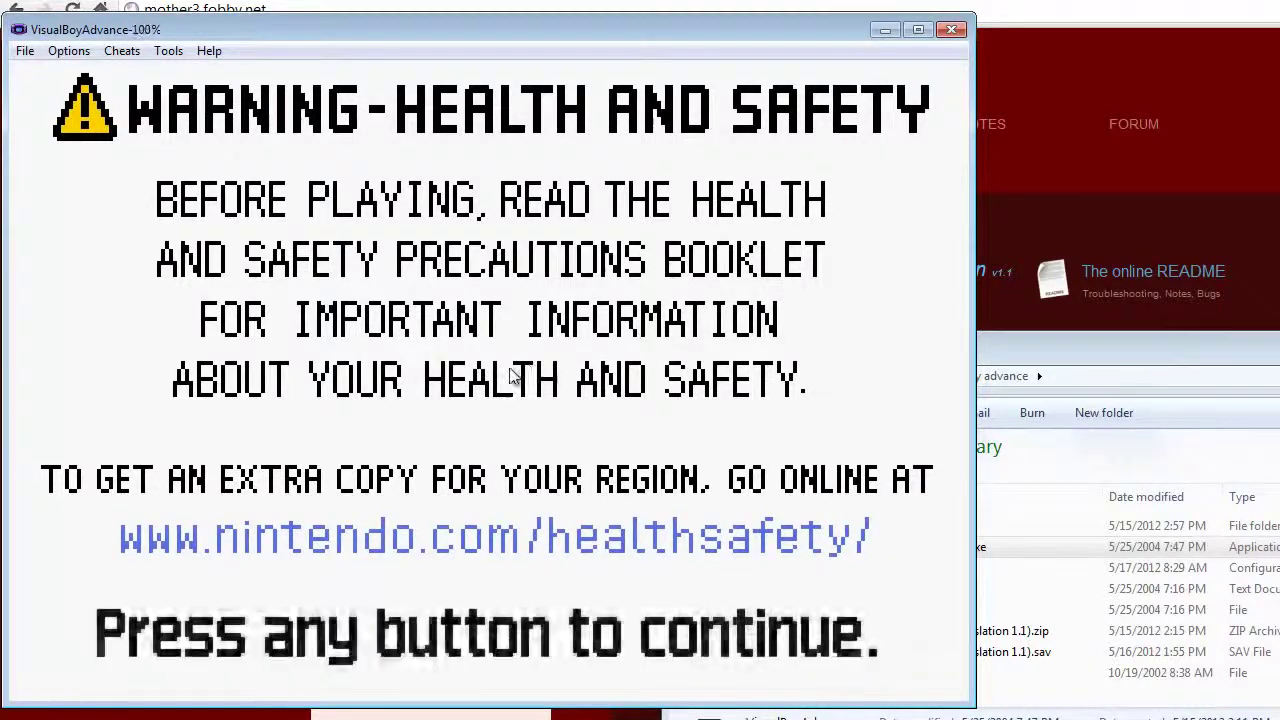
# Press Enter to skip the health and safety screen and reach Mother 3's title menu.
pyautogui.press('Return')
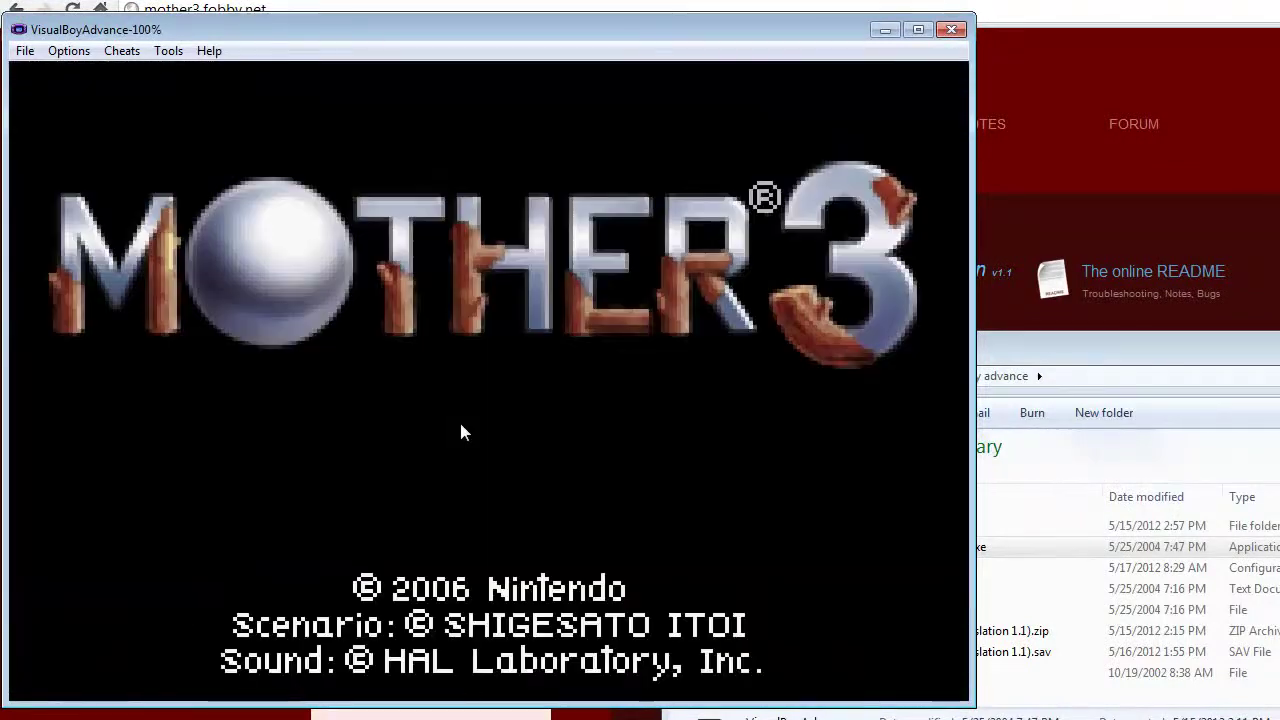
pyautogui.press('Return')
pyautogui.press('Return')
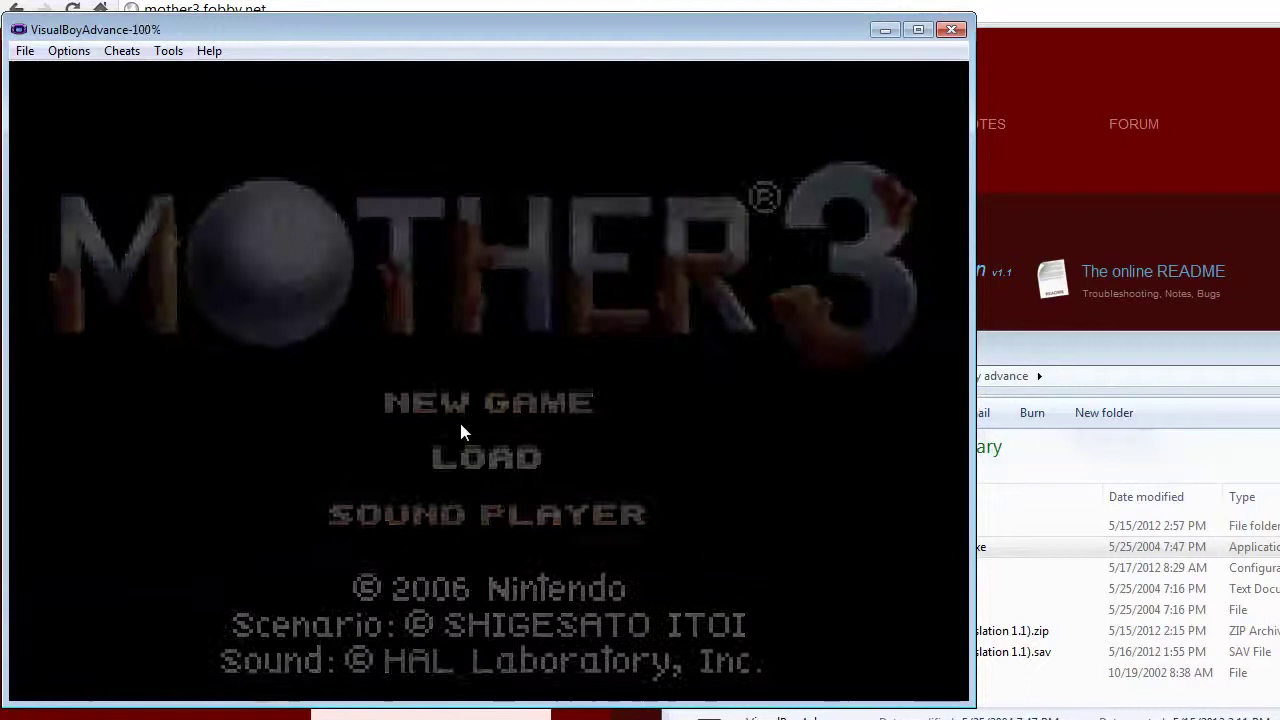